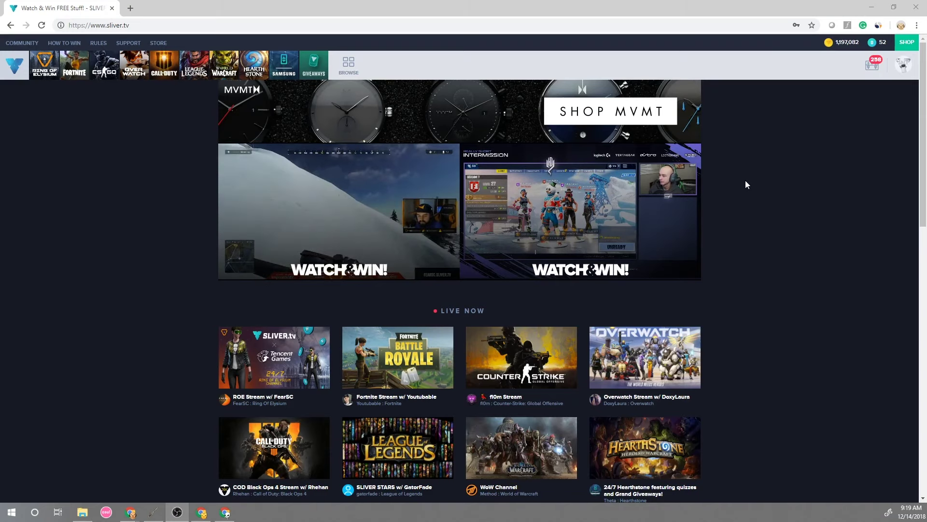
Open the account menu from the profile avatar at top right.
click(905, 79)
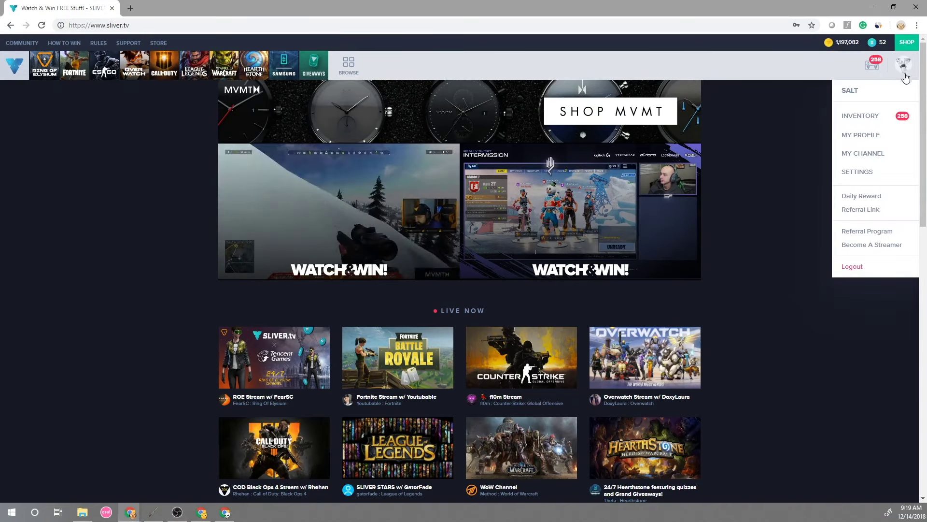
From My Channel, start a giveaway and browse the Promo Codes, Theta and Custom Prize tabs.
click(856, 154)
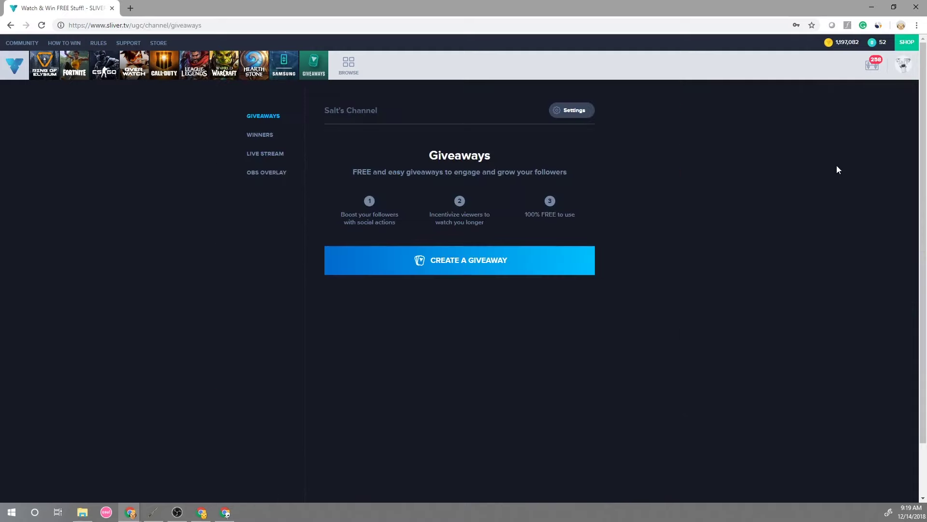
click(502, 267)
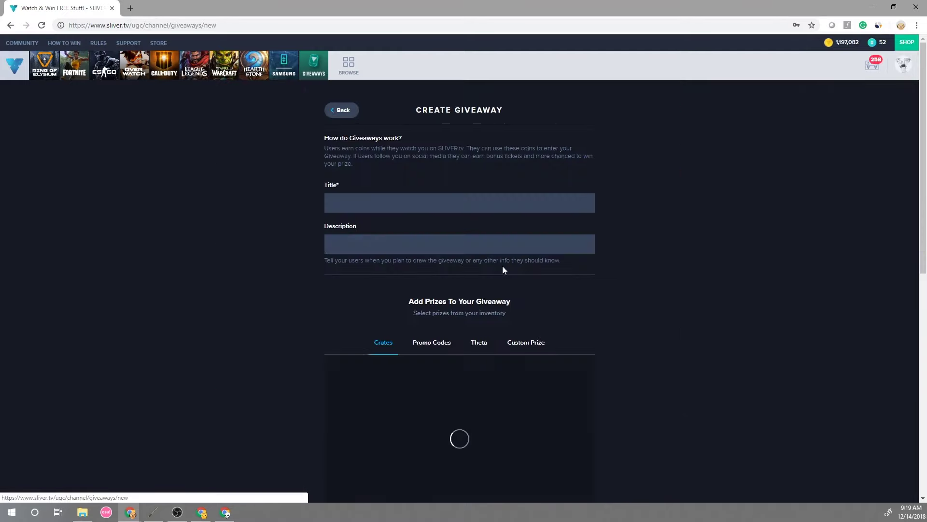
scroll(464, 338, down, 2)
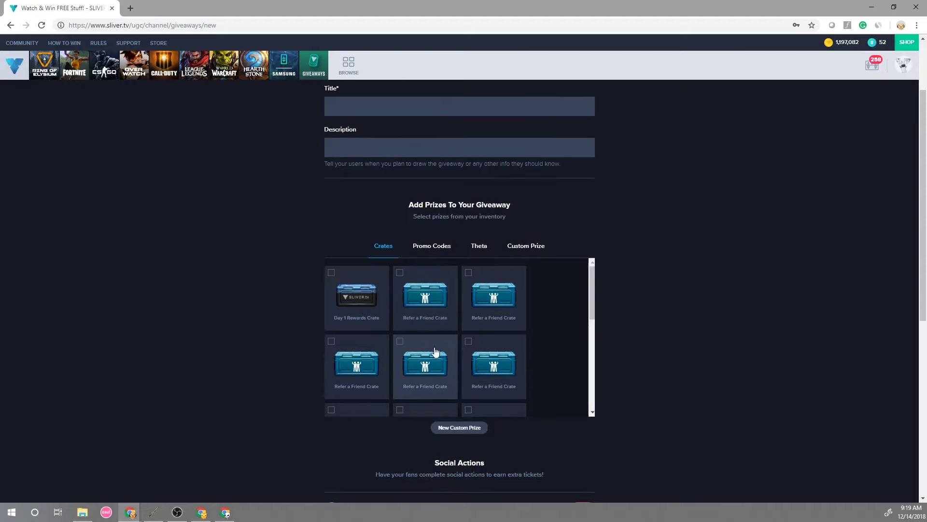
click(440, 248)
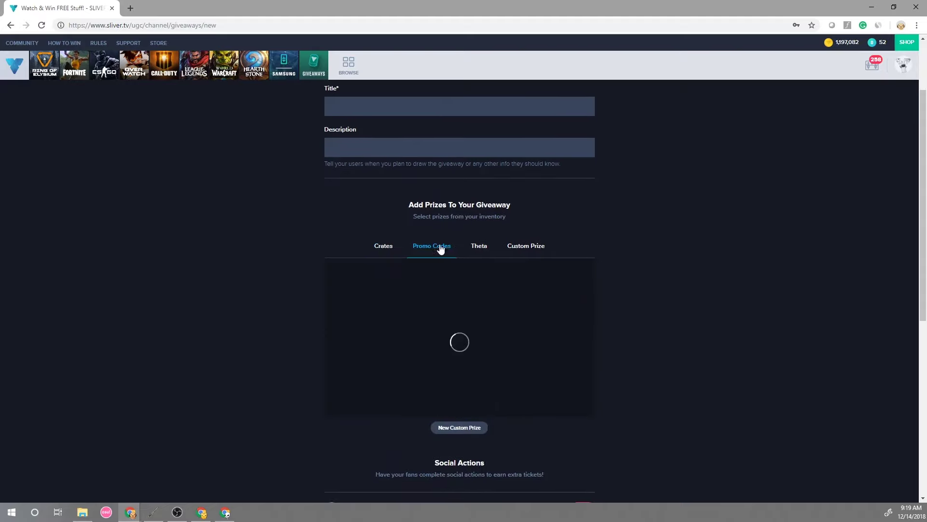
click(485, 249)
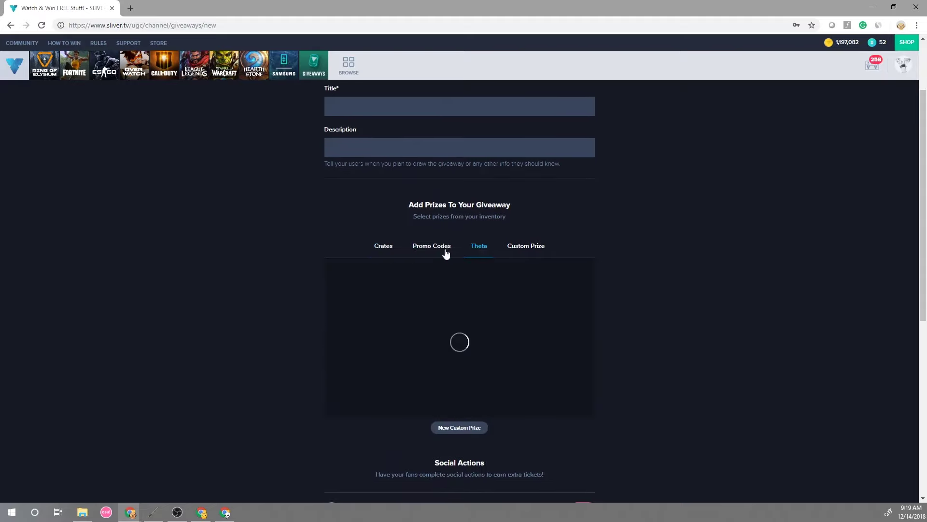
click(526, 248)
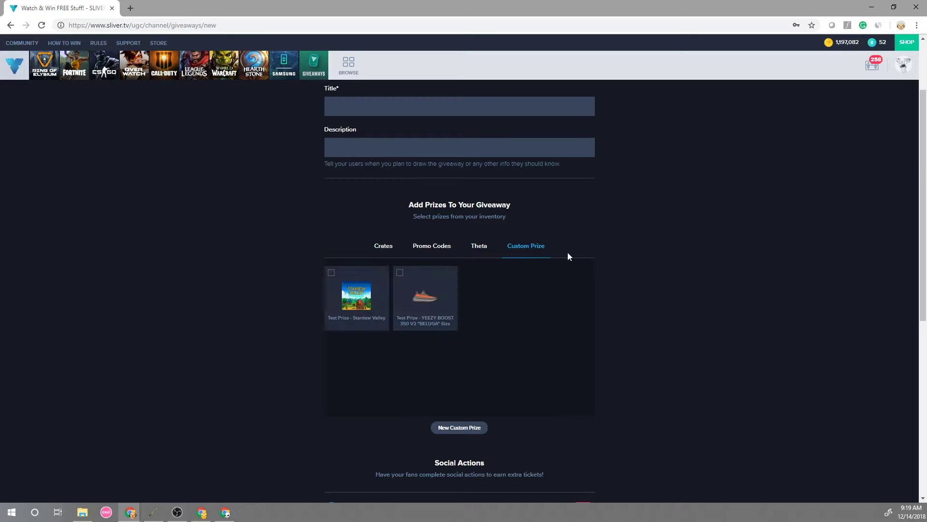
Open the New Custom Prize form and name the prize 'Test - Stardew Valley'.
click(456, 429)
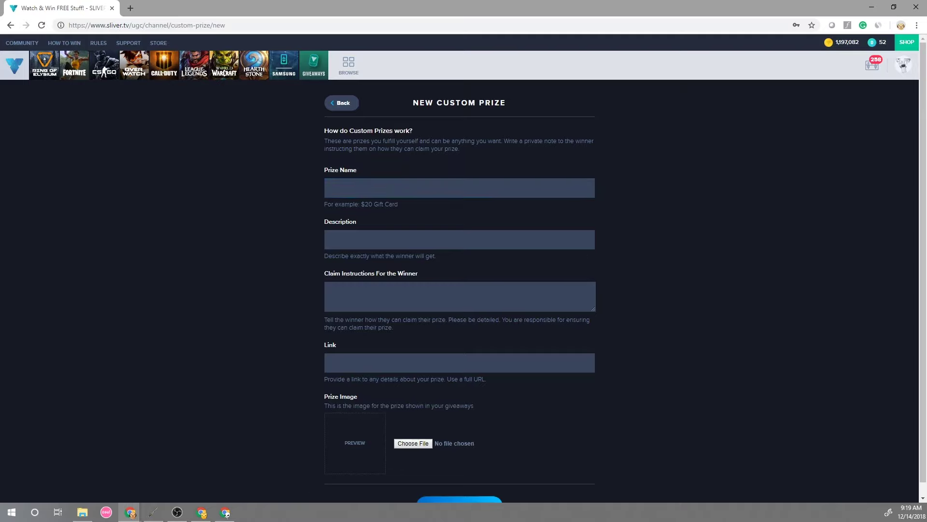
key(alt+Tab)
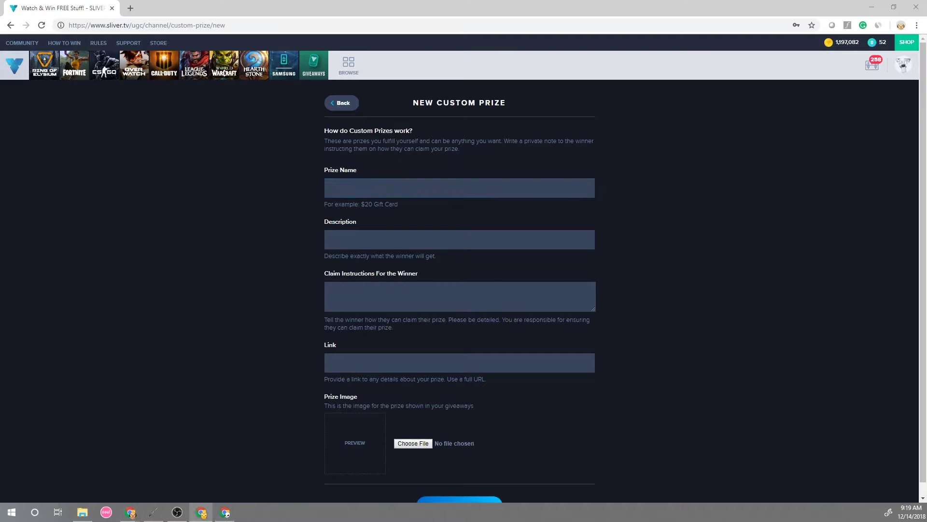
key(alt+Tab)
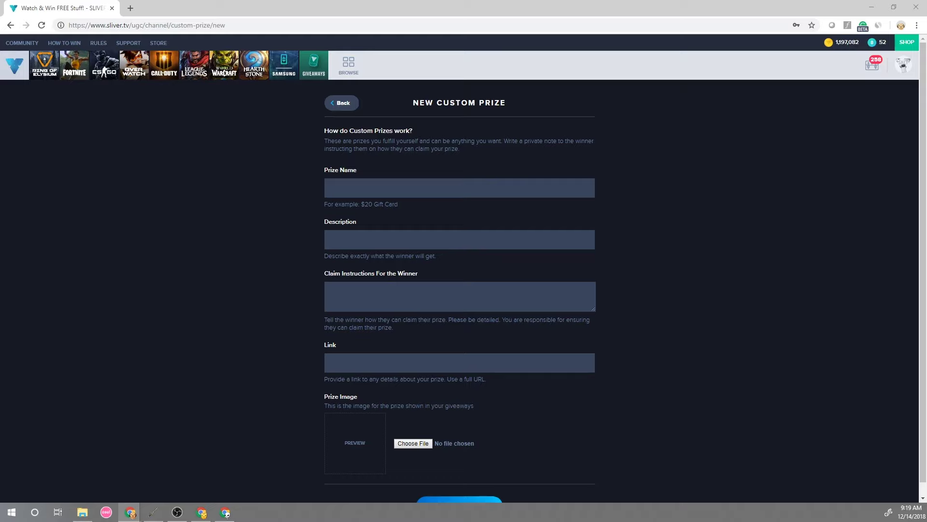
click(482, 189)
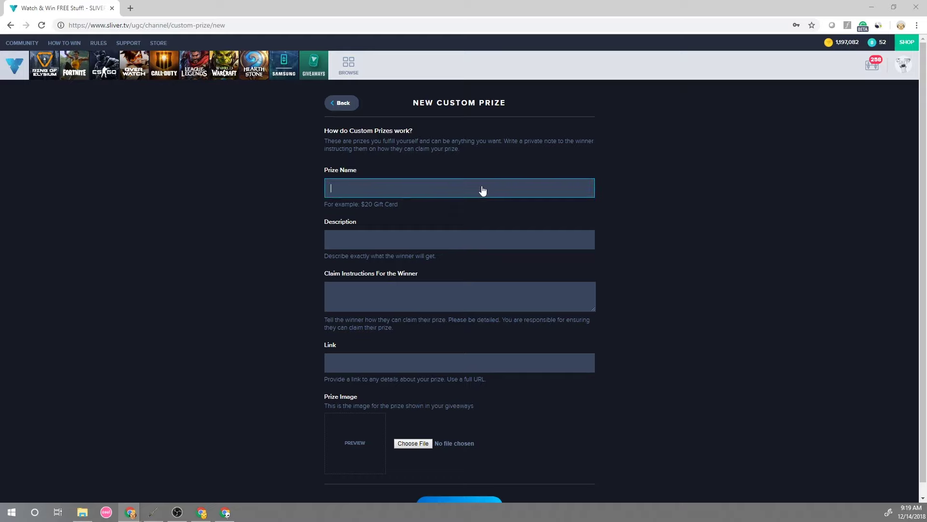
text(Test )
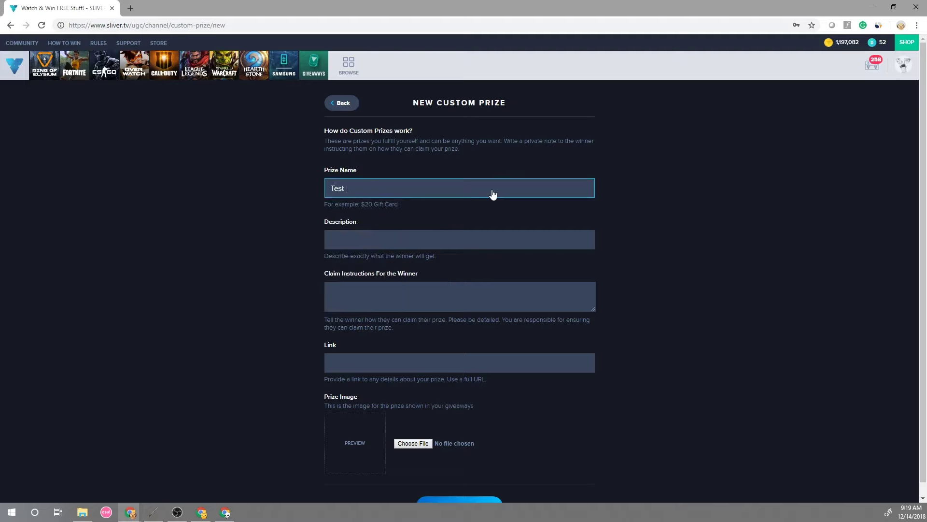
text(- Stardew Valley)
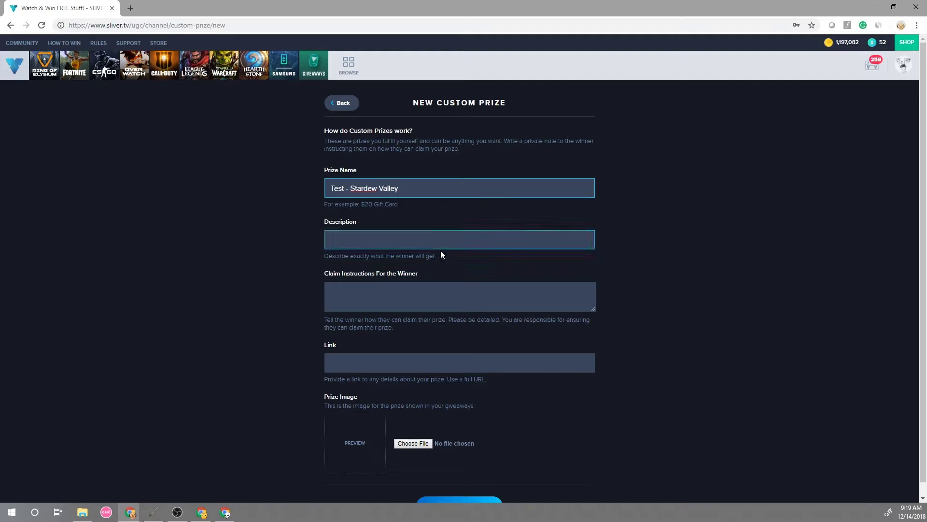
Paste the description 'You win receive a code redeemable in Steam for Stardew Valley'.
click(441, 247)
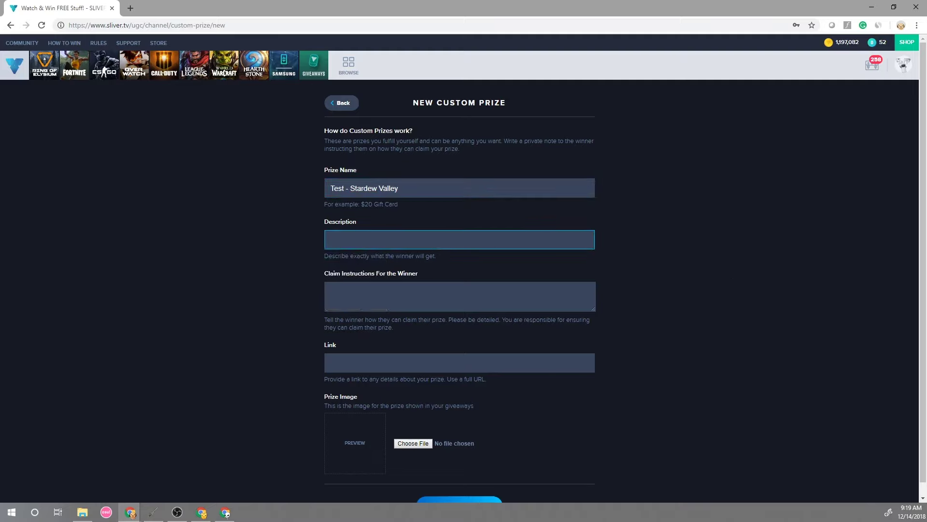
key(alt+Tab)
click(417, 242)
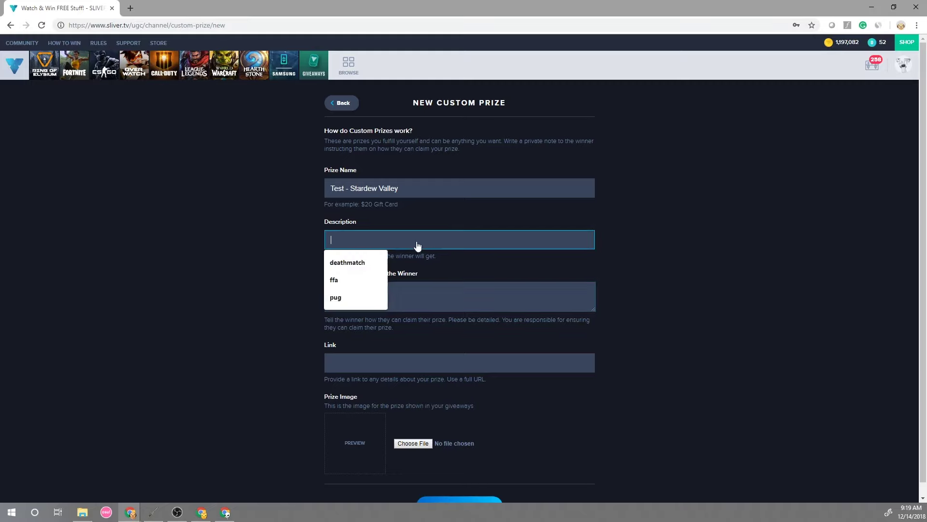
text(You win receive a code redeemable in Steam for Stardew Valley)
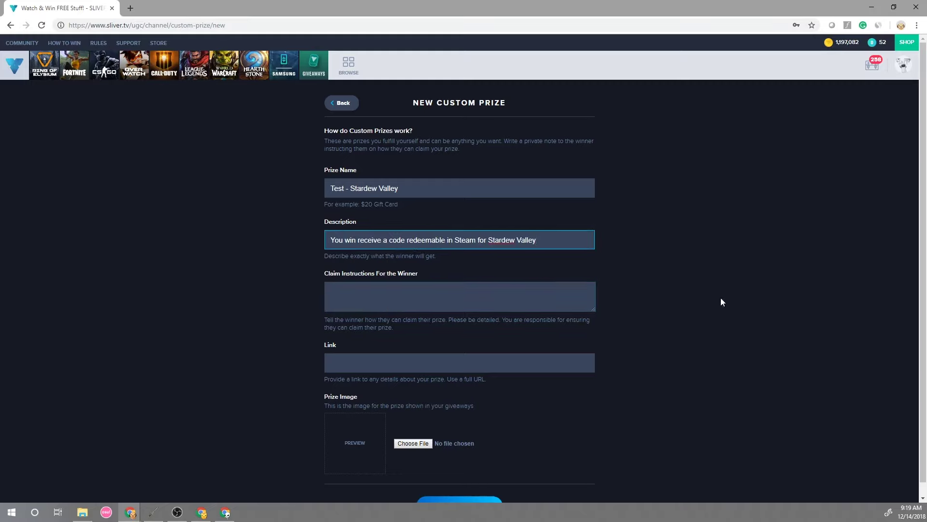
click(493, 297)
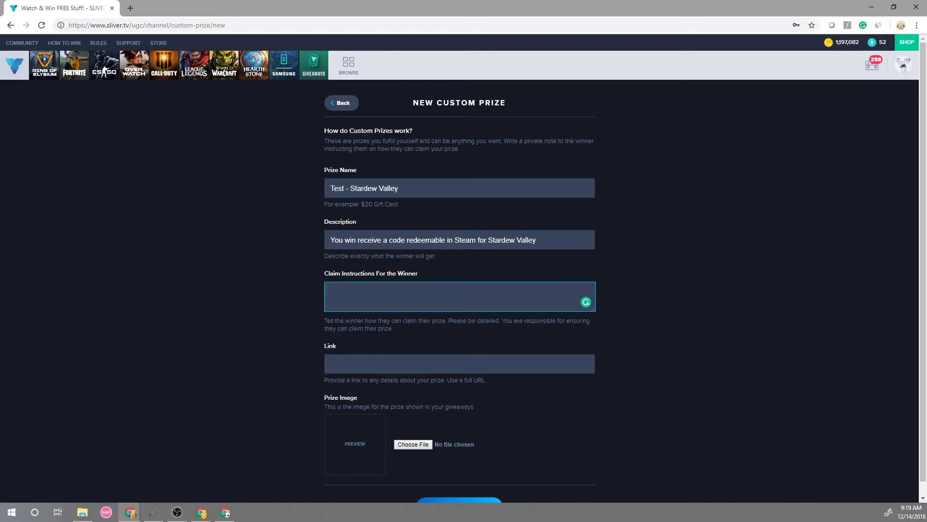
Paste the claim instructions for redeeming the product key in Steam, removing the URL line.
key(alt+Tab)
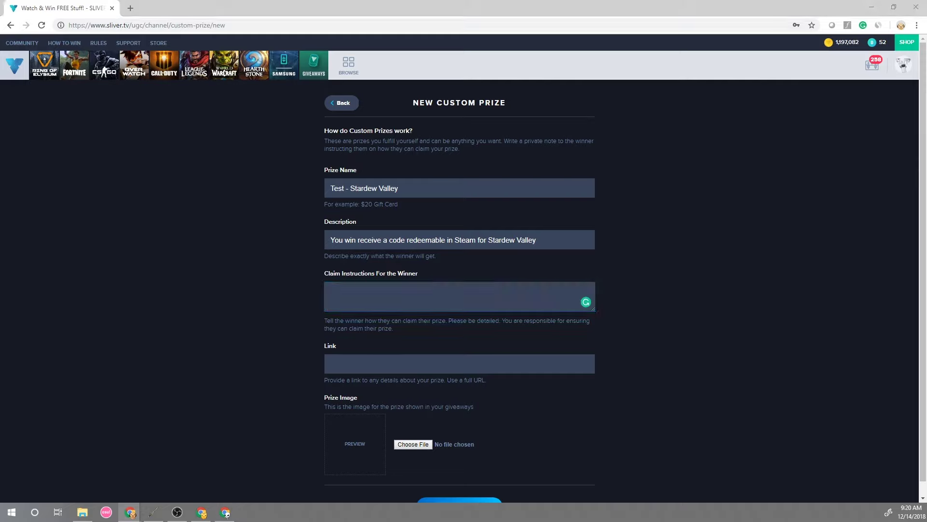
click(518, 309)
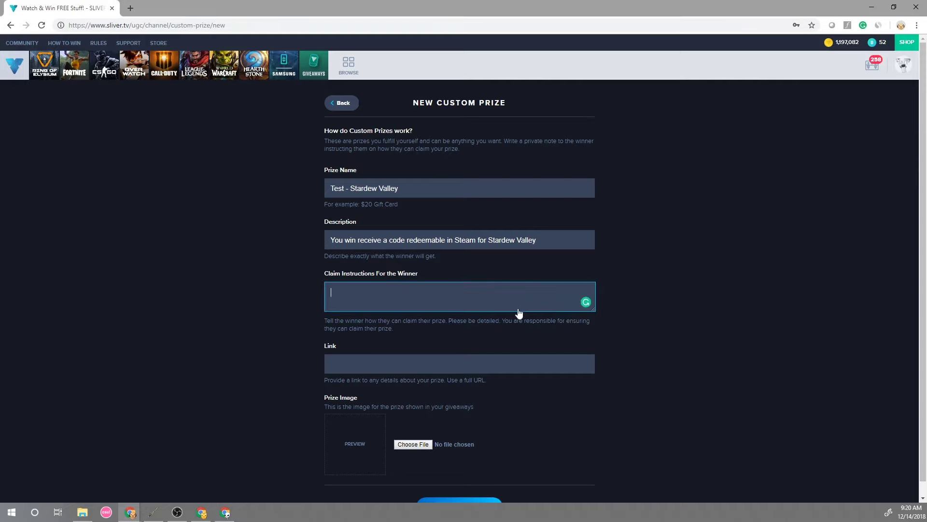
text(https://store.steampowered.com/app/413150/Stardew_Valley/)
scroll(430, 296, up, 2)
click(361, 294)
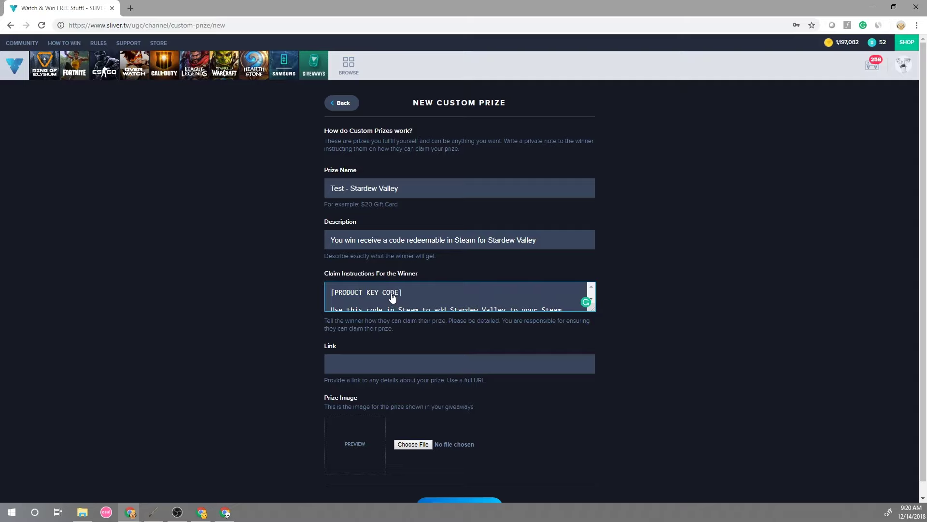
scroll(435, 297, down, 2)
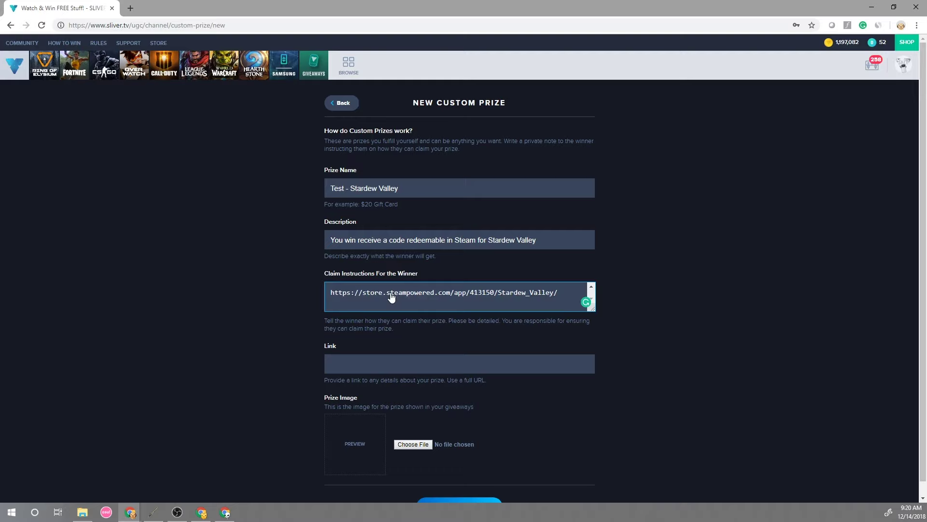
scroll(435, 297, up, 2)
drag(593, 310, 593, 363)
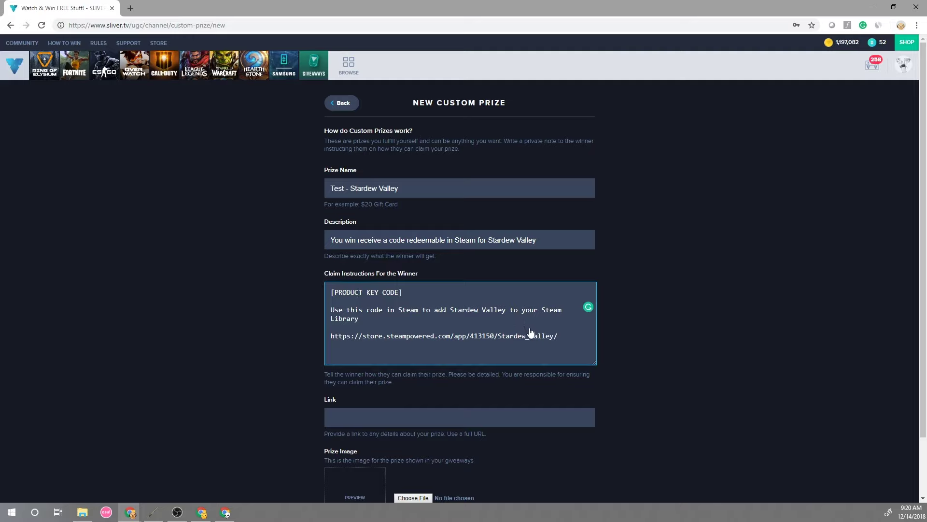
drag(560, 340, 315, 337)
key(ctrl+x)
Set the prize link to the Stardew Valley Steam store URL.
click(397, 424)
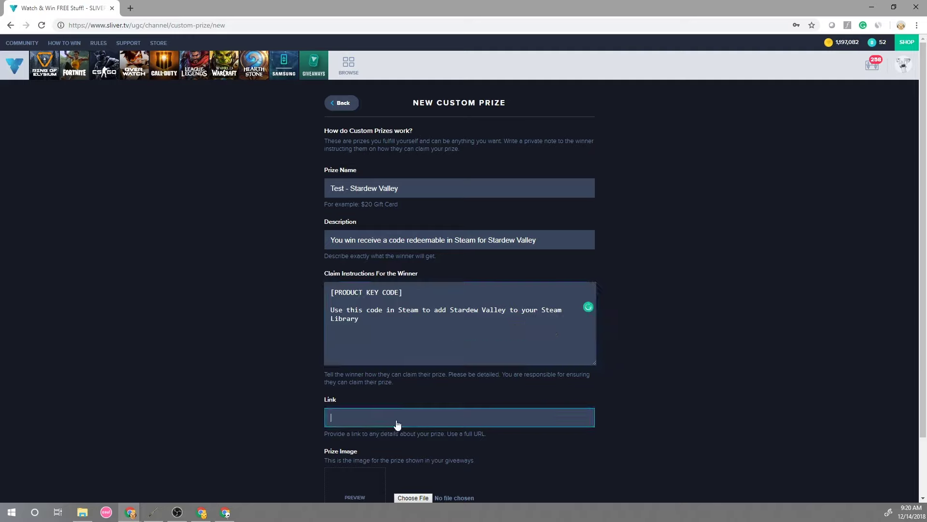
key(ctrl+v)
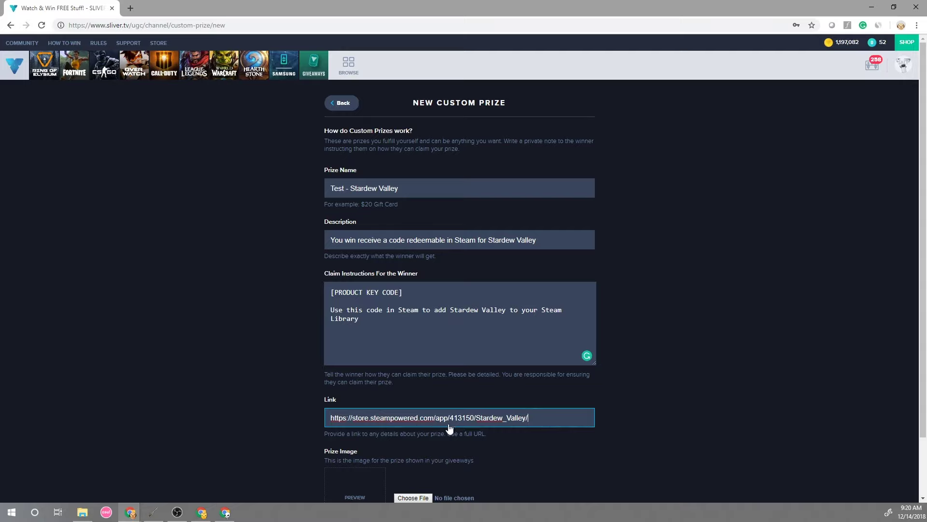
scroll(538, 448, down, 1)
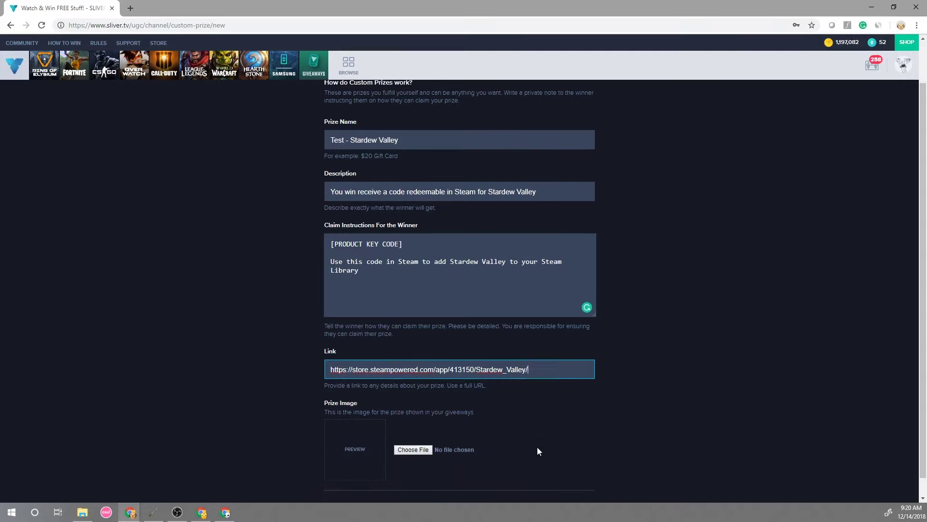
Attach 71U0TsCw-lL._AC_SX215_.jpg from Desktop\test as the prize image.
click(413, 450)
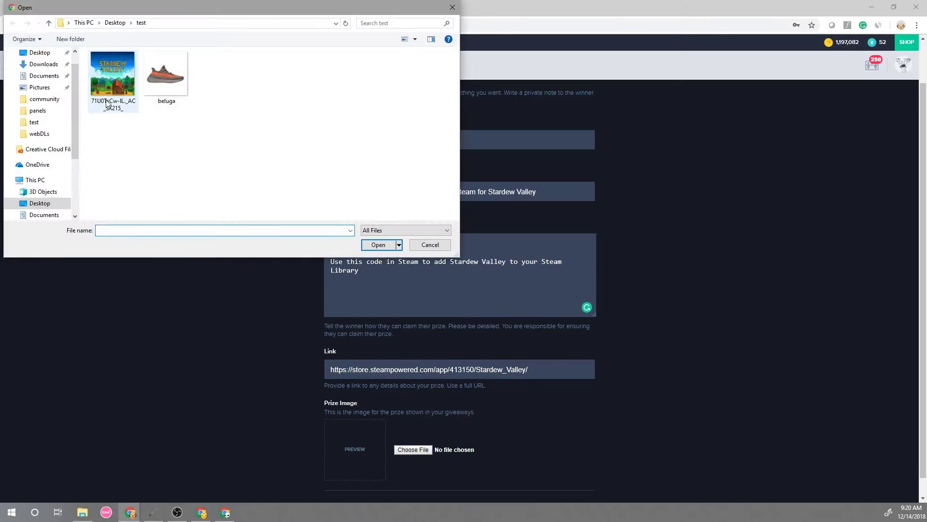
click(107, 103)
click(378, 245)
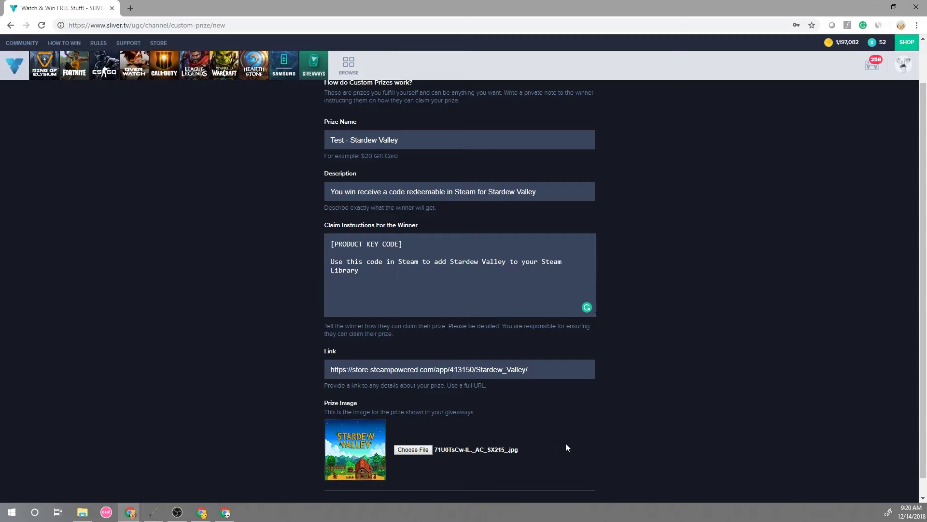
scroll(566, 447, down, 1)
scroll(426, 304, up, 2)
click(427, 304)
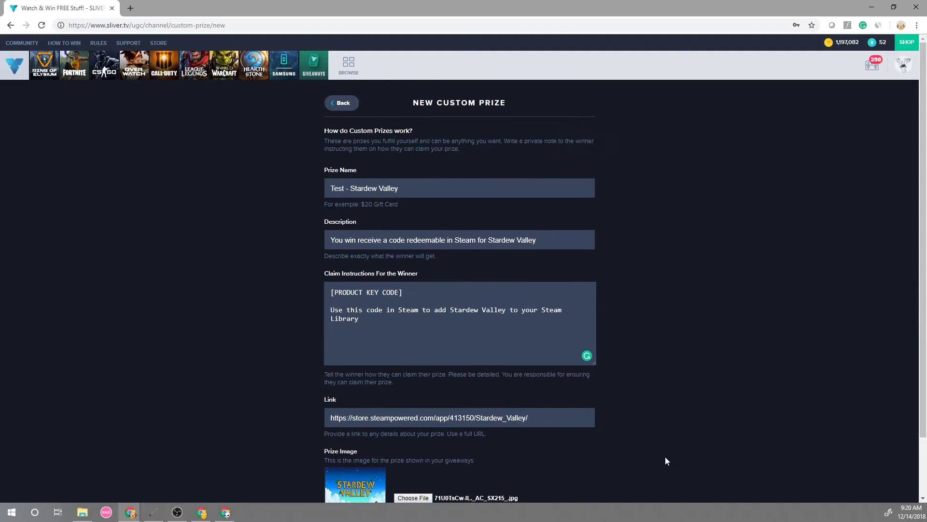
scroll(666, 458, down, 2)
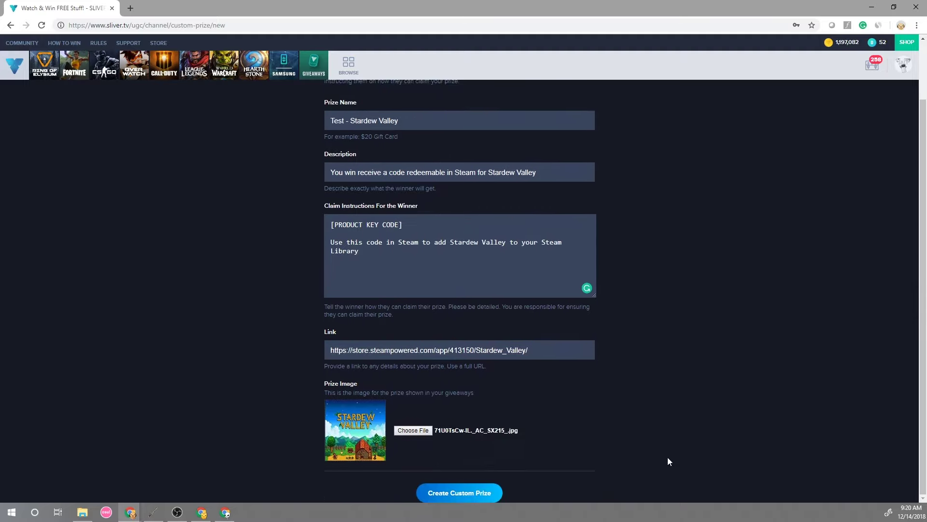
Save the custom prize and start a giveaway titled 'Stardew Valley Game Giveaway'.
click(465, 494)
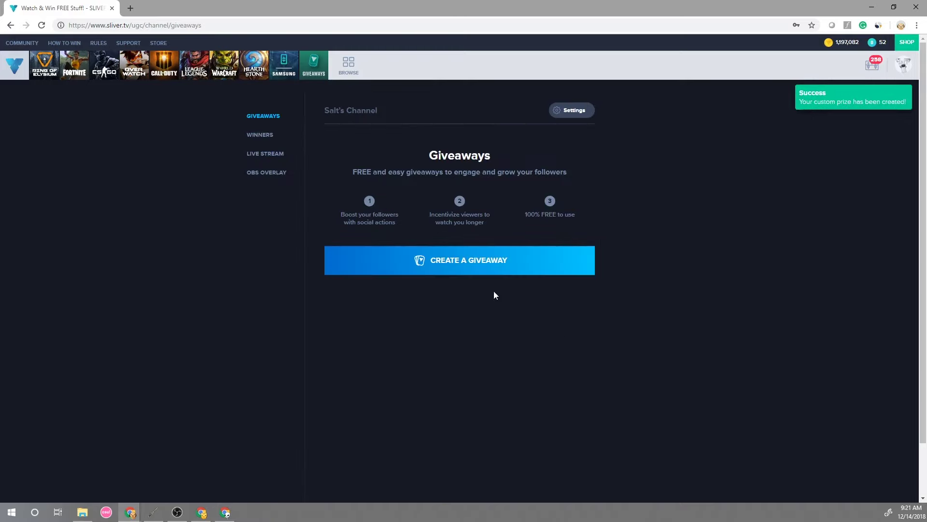
click(465, 267)
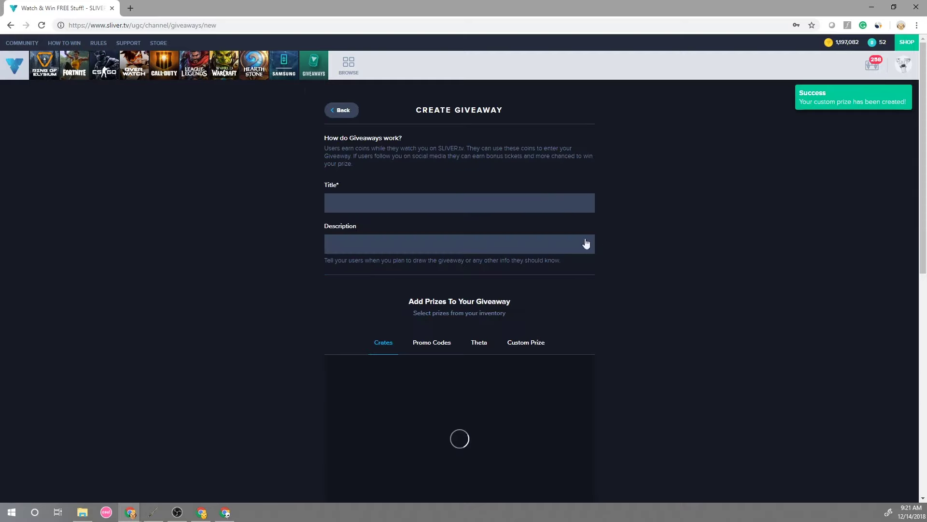
click(392, 208)
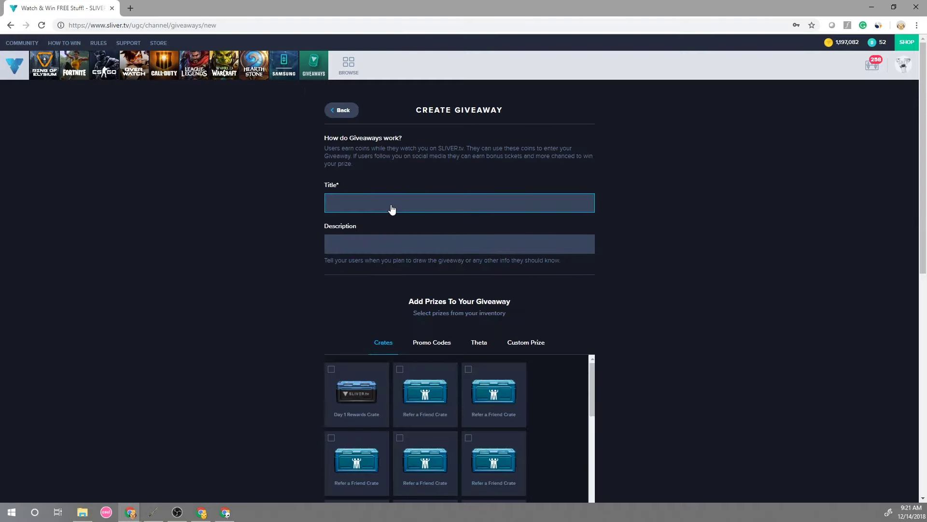
text(Stardew Valley Game Giveaway)
Describe the giveaway as 'Open to everyone. December 14 @ 4pm PST'.
click(418, 242)
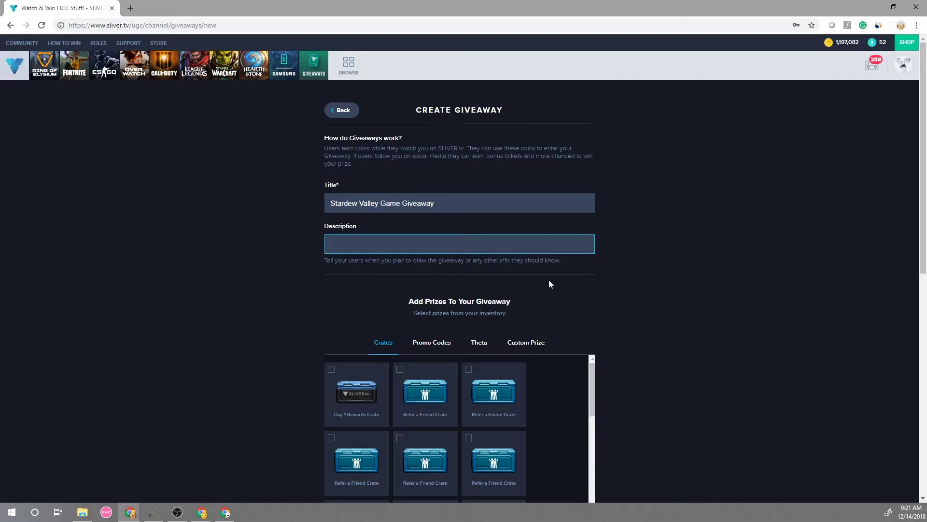
text(Opne)
key(BackSpace)
key(BackSpace)
text(en to everyone.)
text(December 14 @)
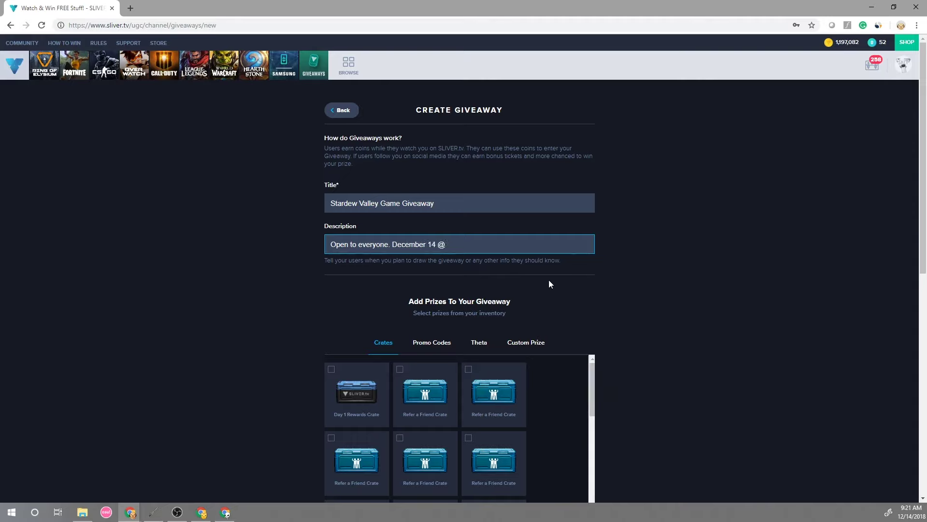
text( 4pm PST)
scroll(573, 287, down, 2)
Tick the Test - Stardew Valley custom prize and leave all Social Actions switched off.
click(531, 247)
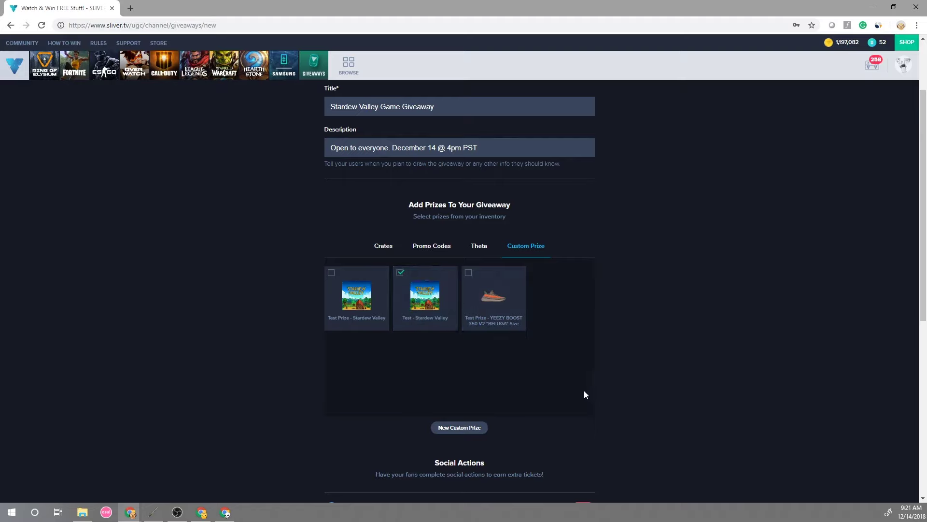
scroll(449, 315, down, 4)
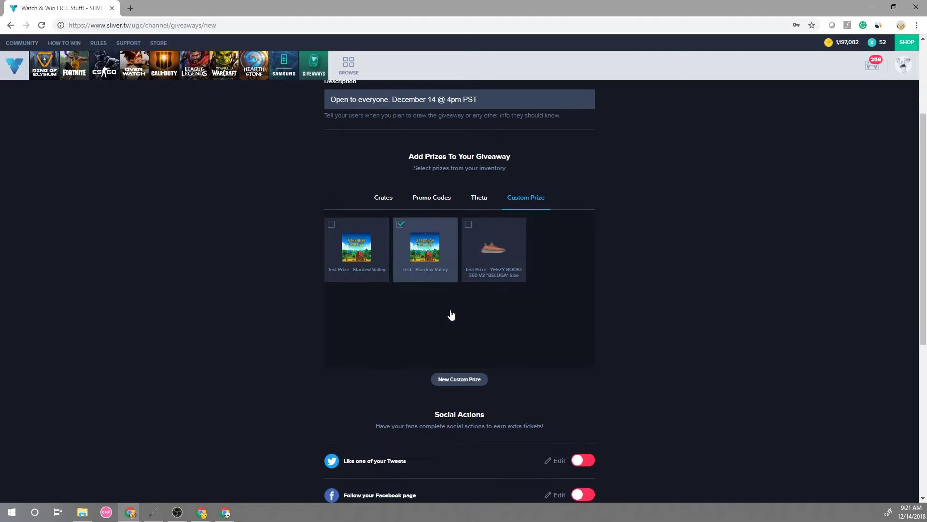
scroll(456, 290, down, 2)
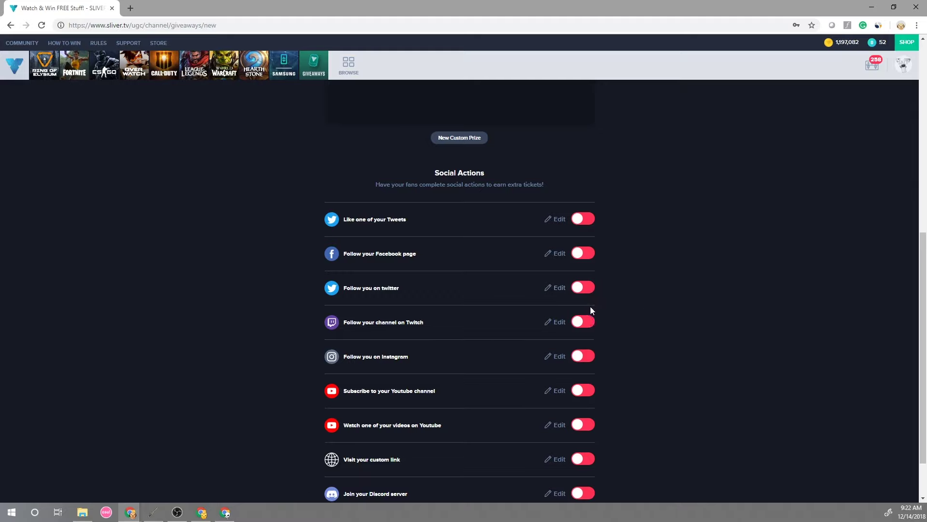
scroll(591, 307, down, 1)
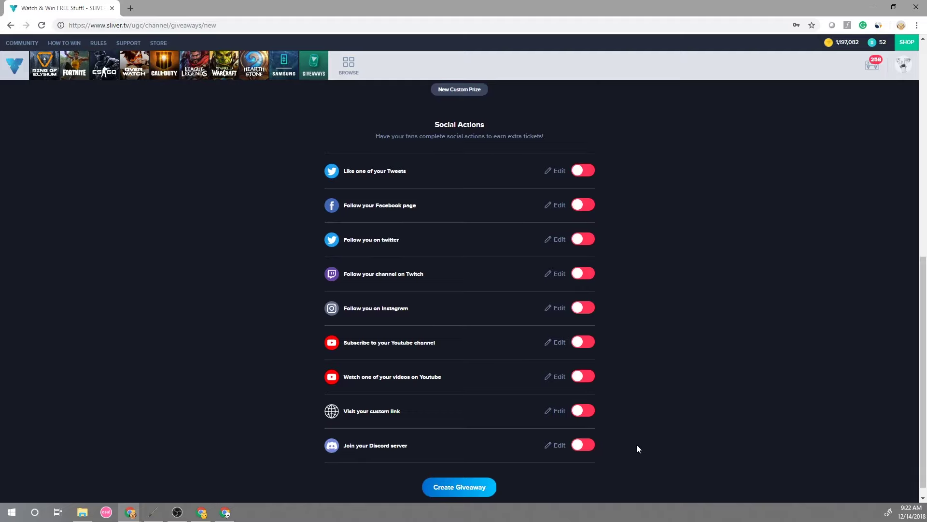
scroll(607, 403, up, 9)
scroll(624, 411, down, 9)
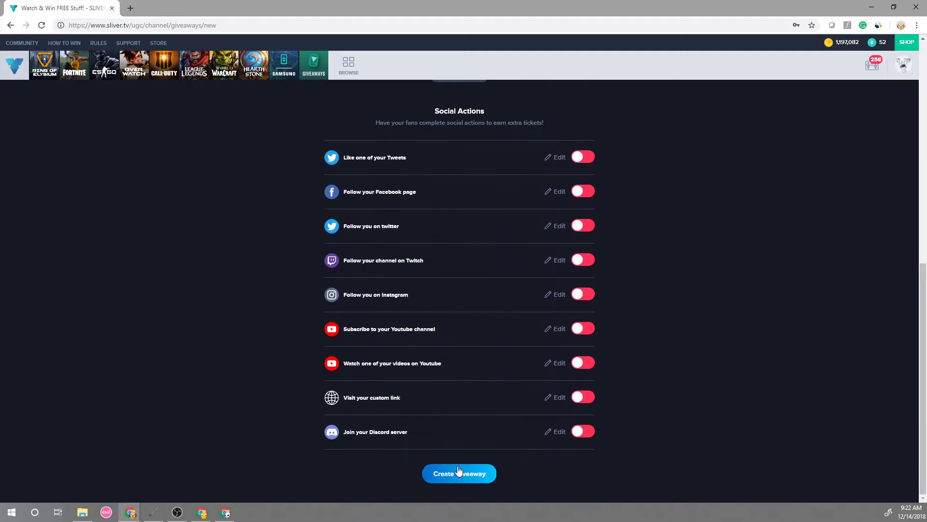
Create and start the giveaway, then view its entry page and select its URL.
click(458, 472)
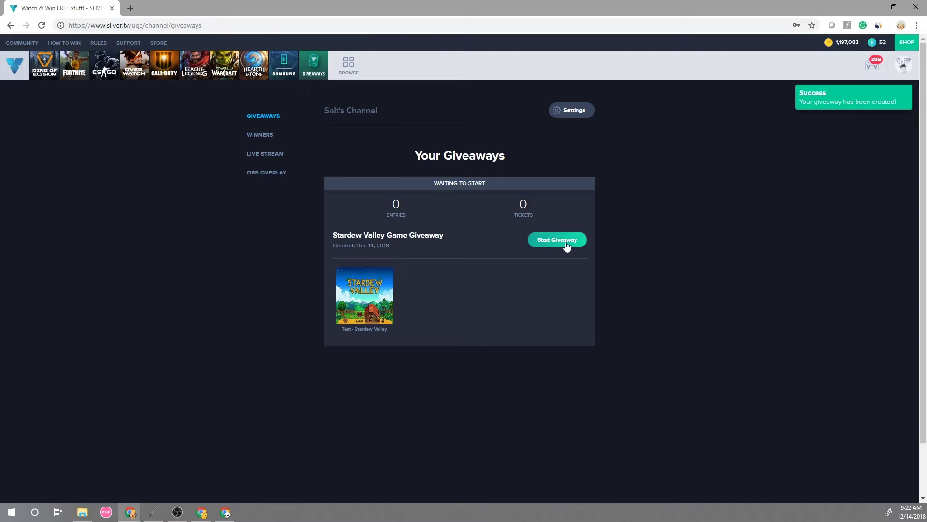
click(561, 243)
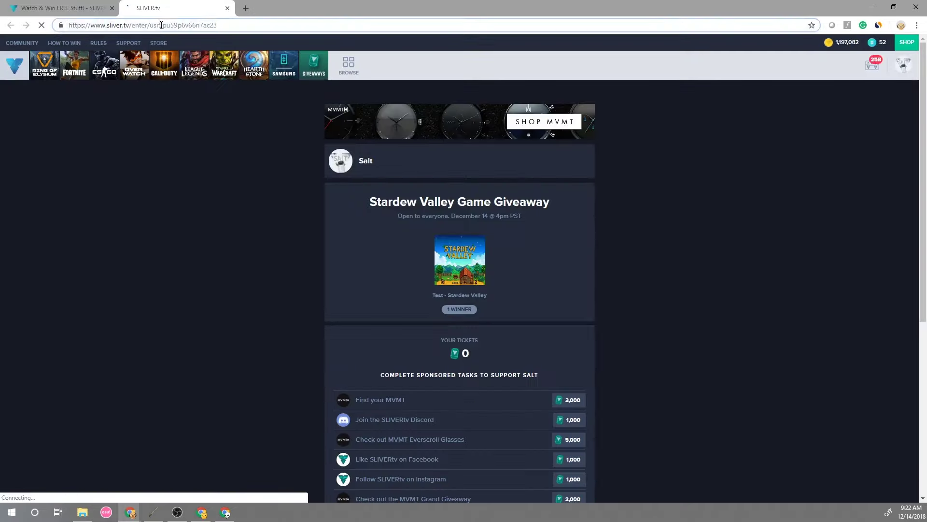
click(214, 25)
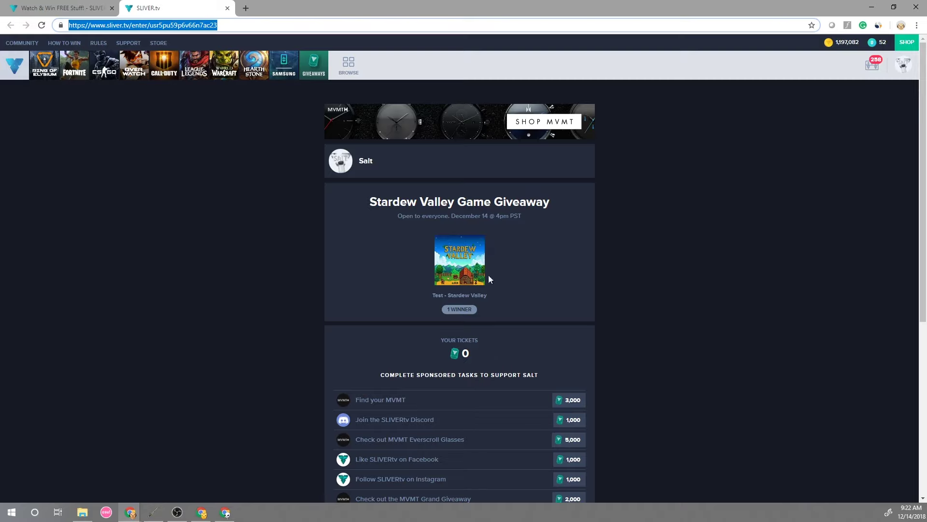
scroll(626, 302, down, 3)
scroll(555, 285, up, 1)
scroll(570, 267, up, 2)
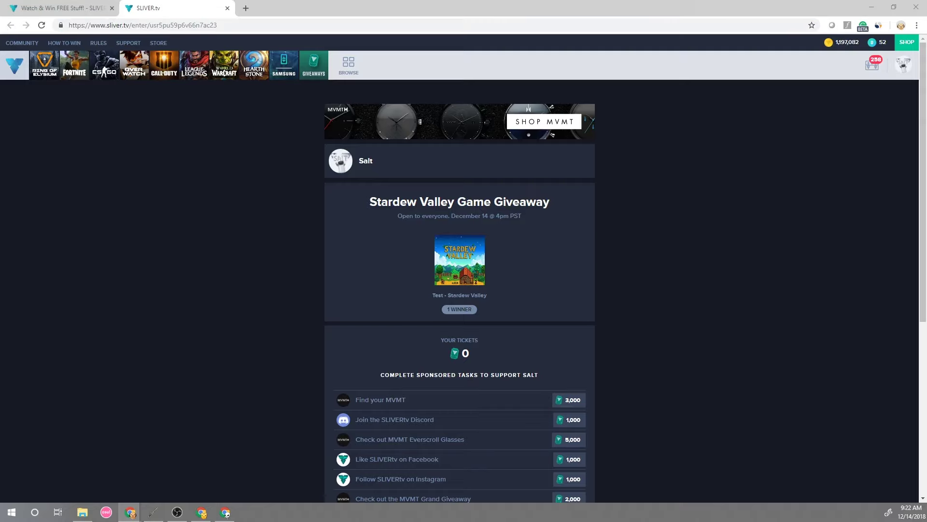
drag(926, 155, 413, 33)
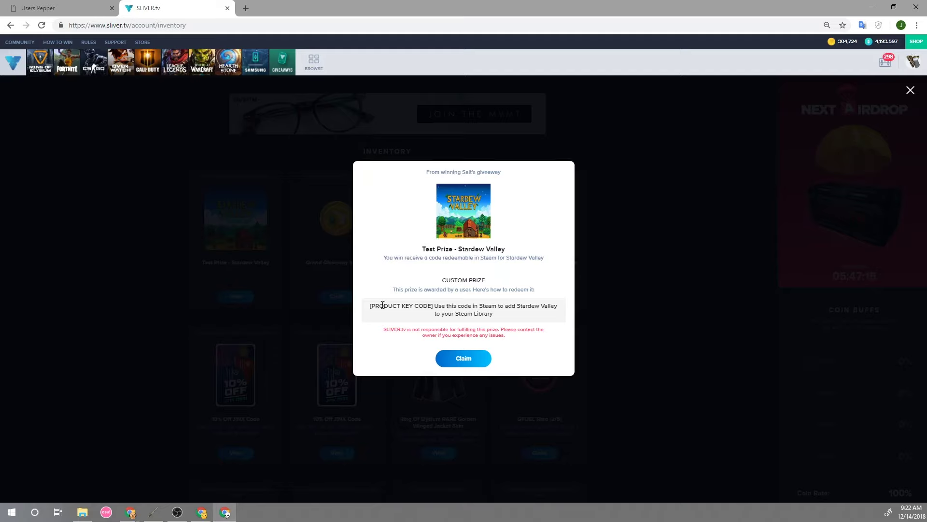
drag(371, 306, 501, 325)
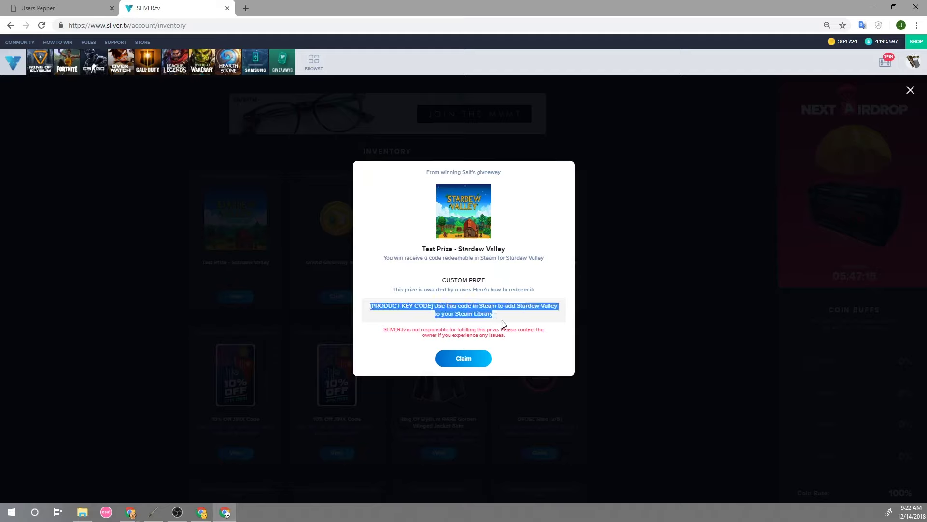